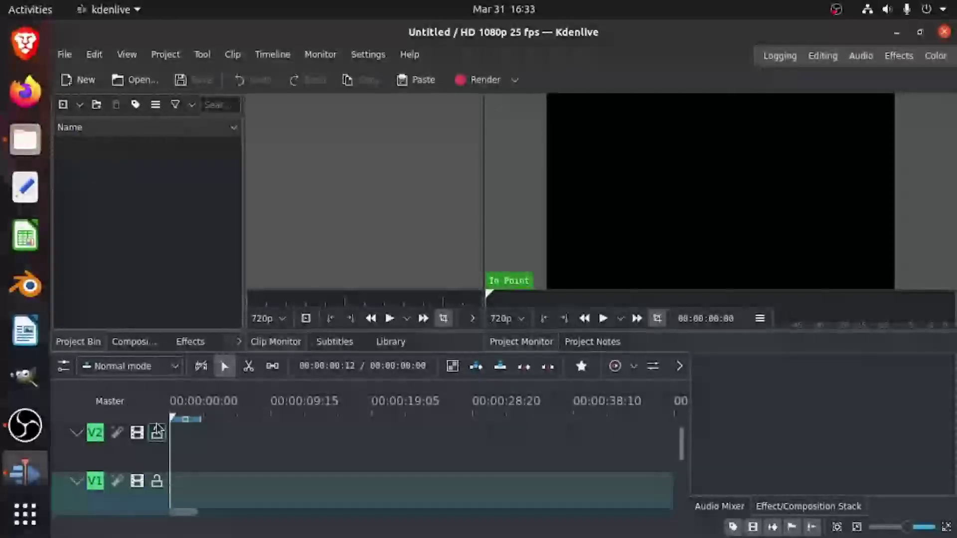
Import Ladybug - 41772.mp4, keep the HD 1080p 25 fps profile, and place it at V1's start.
{"action": "right_click", "coordinate": [101, 230]}
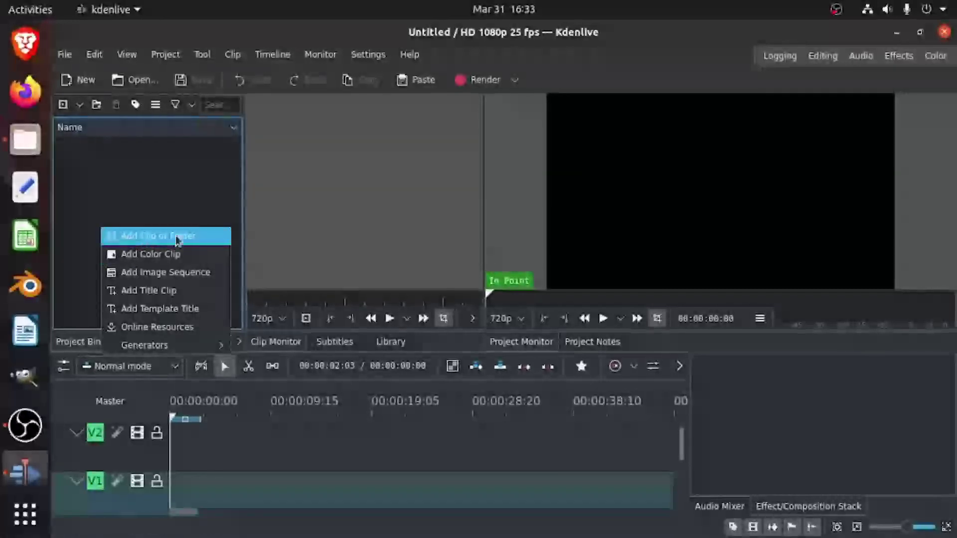
{"action": "left_click", "coordinate": [100, 202]}
{"action": "left_click", "coordinate": [157, 57]}
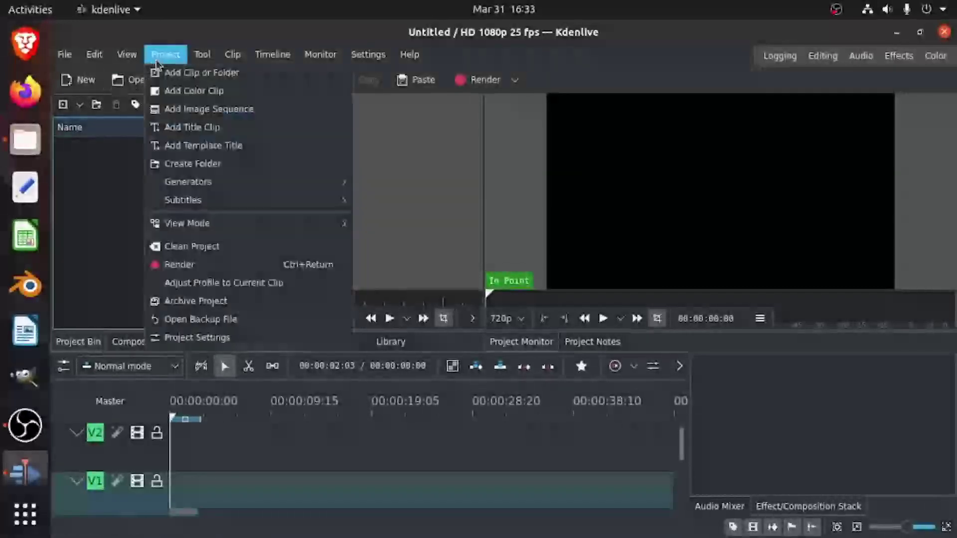
{"action": "left_click", "coordinate": [107, 199]}
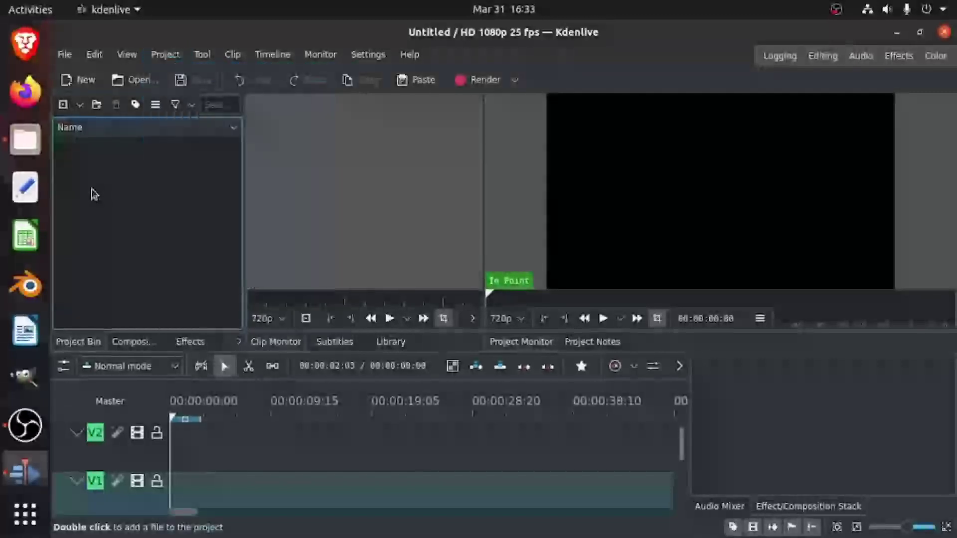
{"action": "double_click", "coordinate": [95, 194]}
{"action": "scroll", "coordinate": [488, 272], "scroll_direction": "down", "scroll_amount": 5}
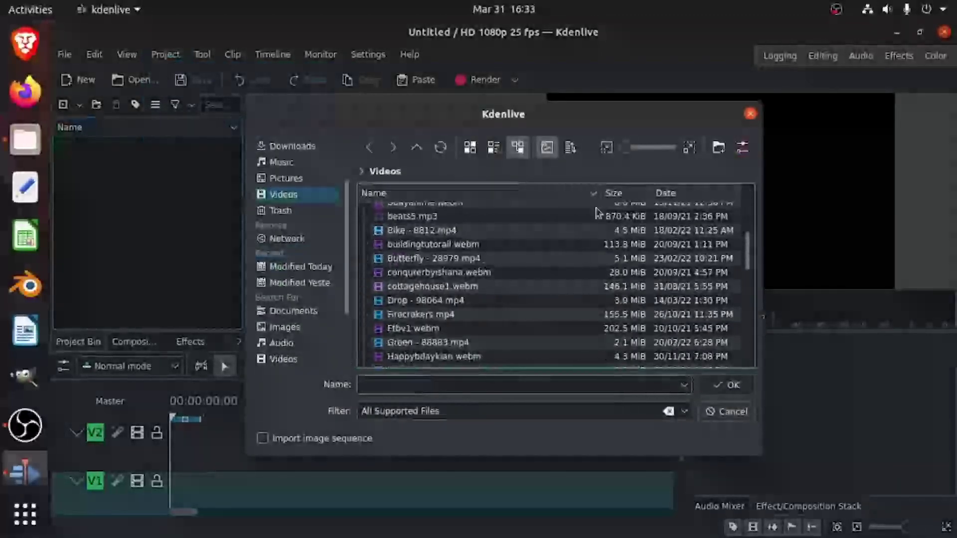
{"action": "scroll", "coordinate": [428, 349], "scroll_direction": "down", "scroll_amount": 6}
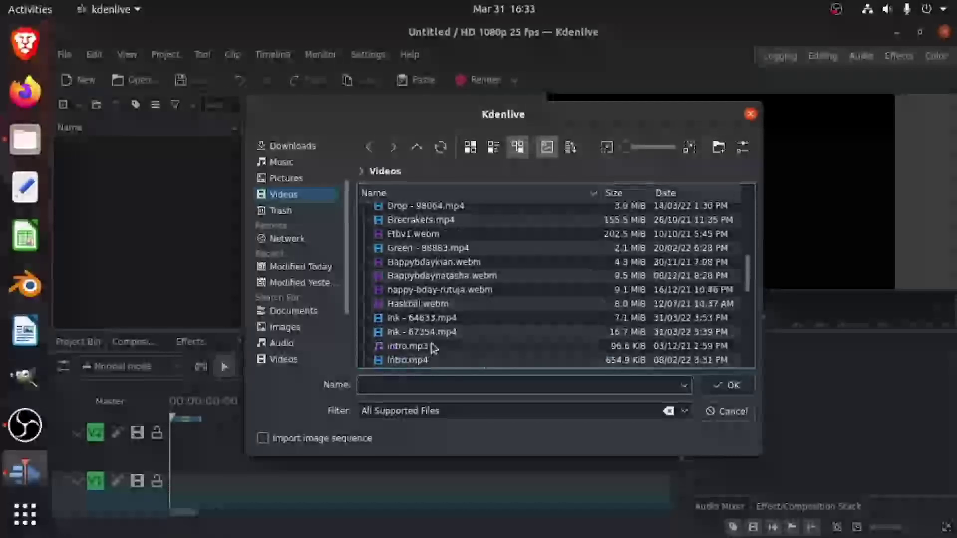
{"action": "double_click", "coordinate": [451, 278]}
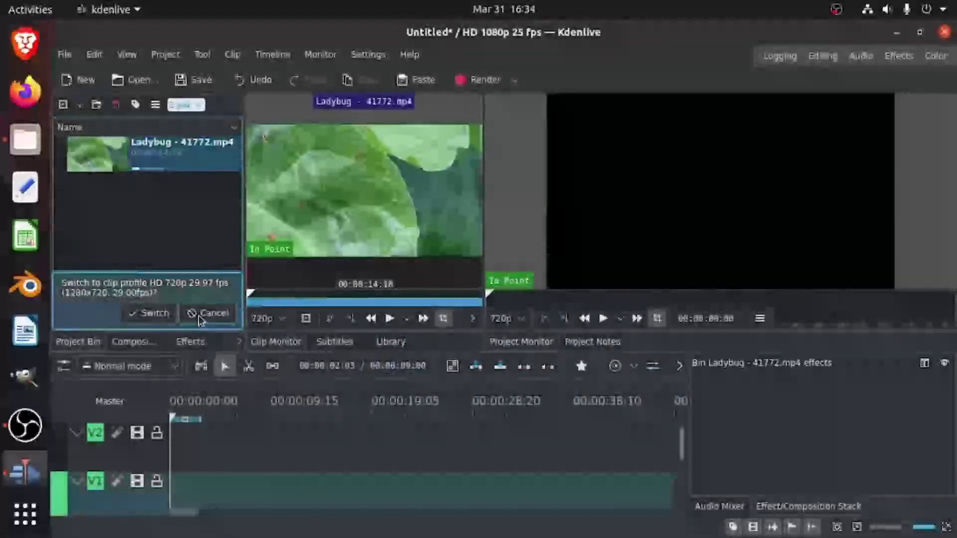
{"action": "left_click", "coordinate": [208, 312]}
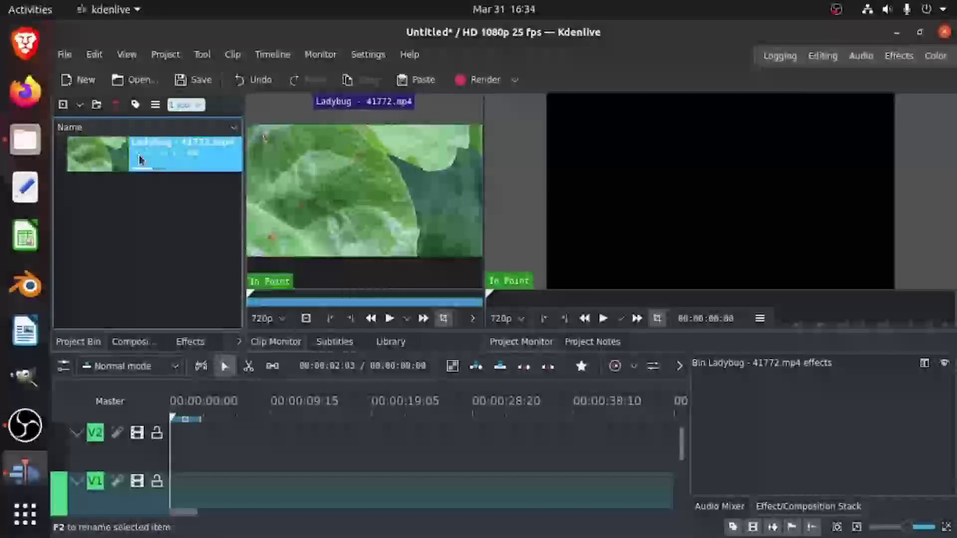
{"action": "left_click_drag", "start_coordinate": [144, 162], "coordinate": [160, 495]}
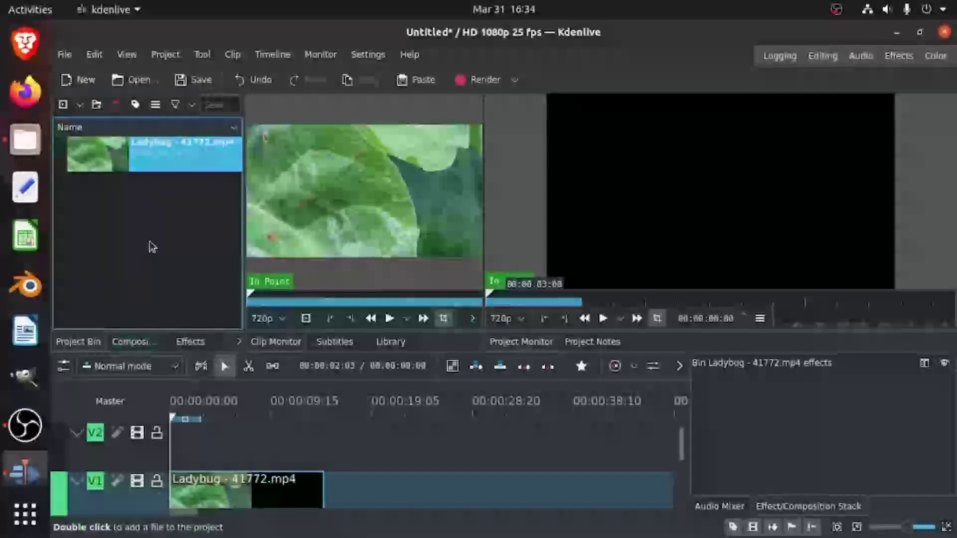
Import The Evening Sunset - 102219.mp4 into the project bin.
{"action": "double_click", "coordinate": [150, 242]}
{"action": "scroll", "coordinate": [428, 309], "scroll_direction": "down", "scroll_amount": 10}
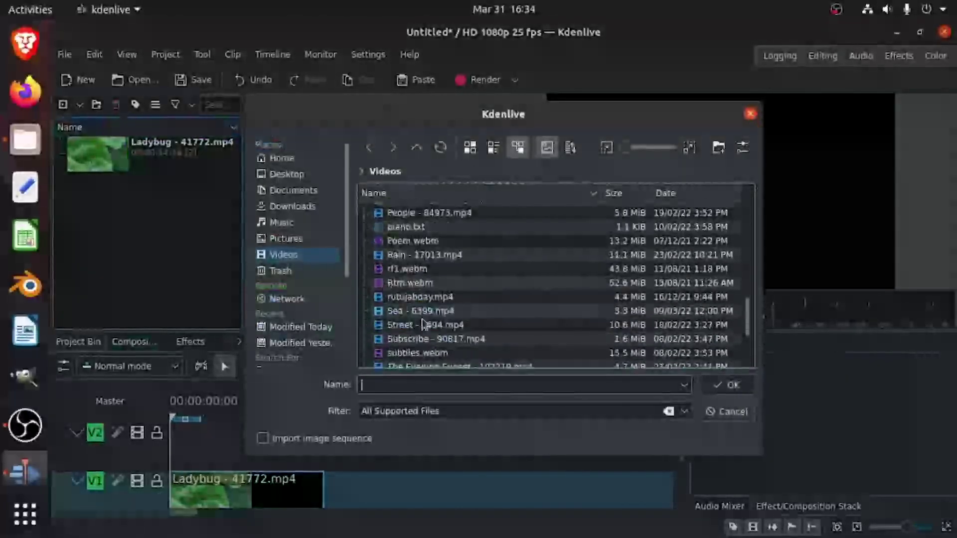
{"action": "scroll", "coordinate": [436, 325], "scroll_direction": "down", "scroll_amount": 2}
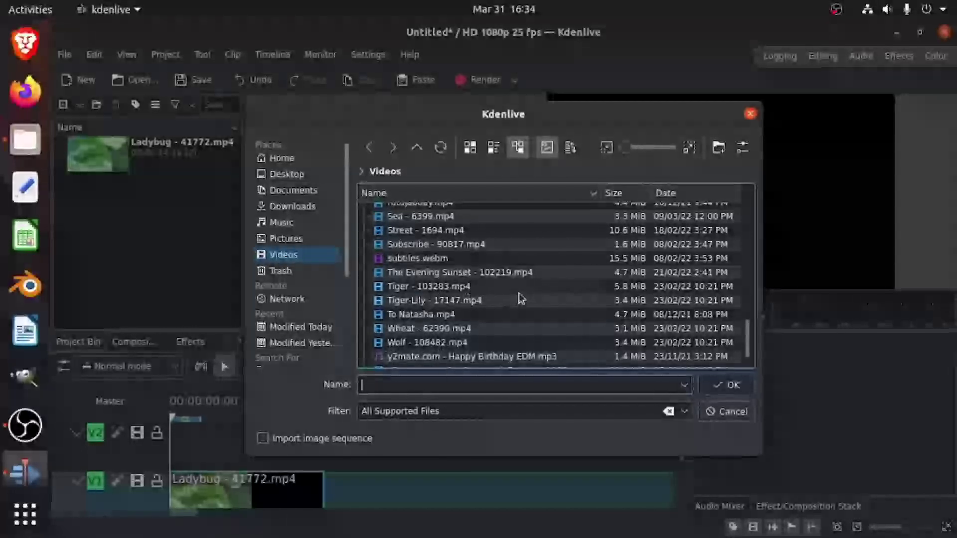
{"action": "left_click", "coordinate": [548, 276]}
{"action": "double_click", "coordinate": [549, 280]}
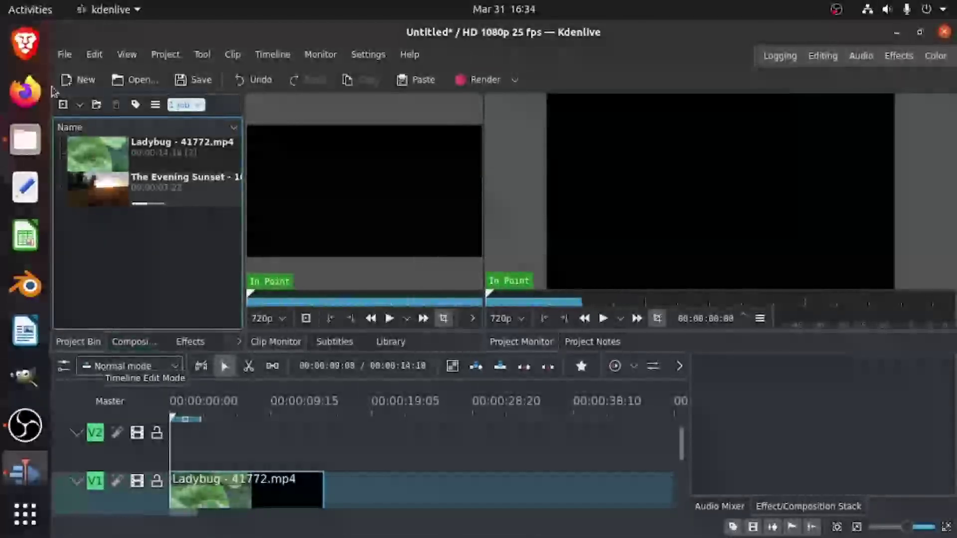
Place the sunset clip on V2 and trim Ladybug to the same 00:00:07:22 length.
{"action": "left_click_drag", "start_coordinate": [165, 189], "coordinate": [190, 440]}
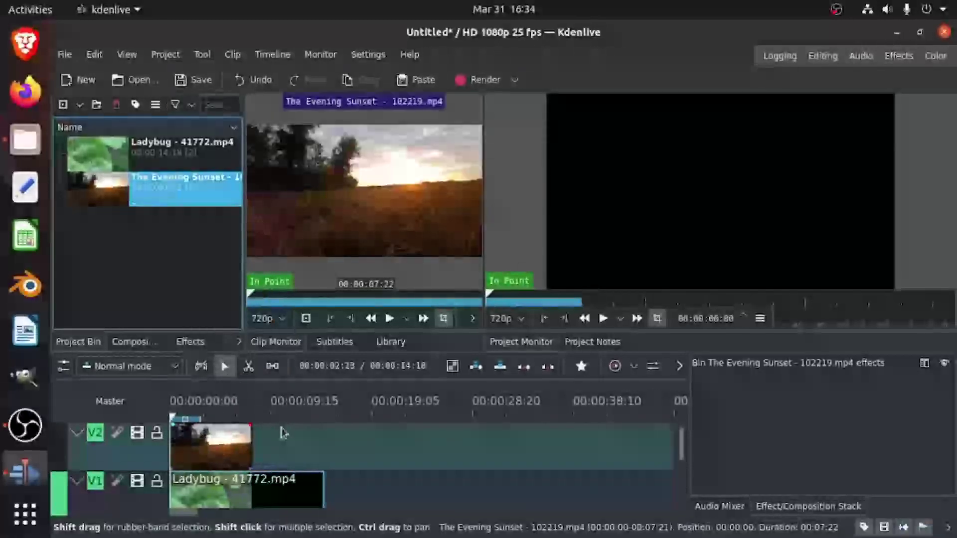
{"action": "left_click_drag", "start_coordinate": [685, 444], "coordinate": [663, 451]}
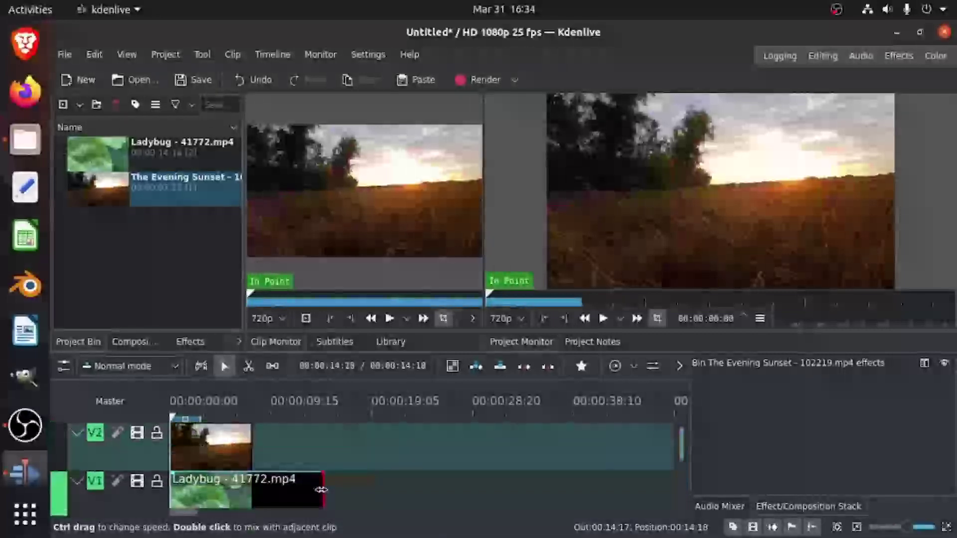
{"action": "left_click_drag", "start_coordinate": [323, 490], "coordinate": [252, 490]}
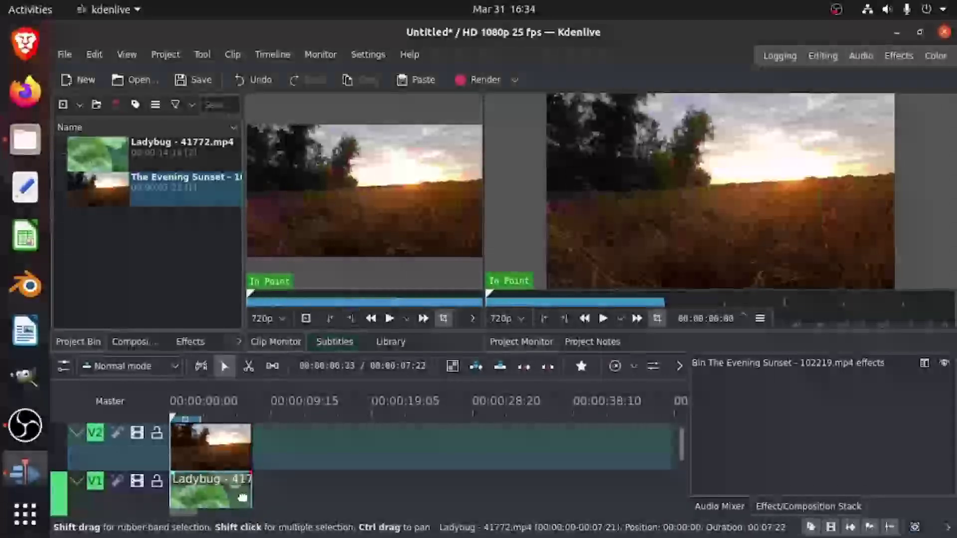
Search Effects for 'trans' and insert Transform on The Evening Sunset clip on V2.
{"action": "left_click", "coordinate": [317, 473]}
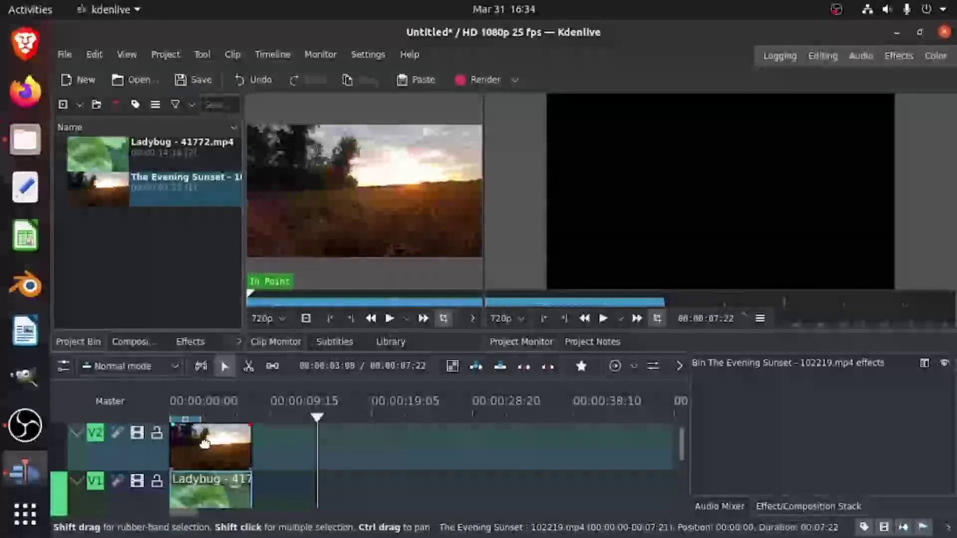
{"action": "left_click", "coordinate": [190, 341]}
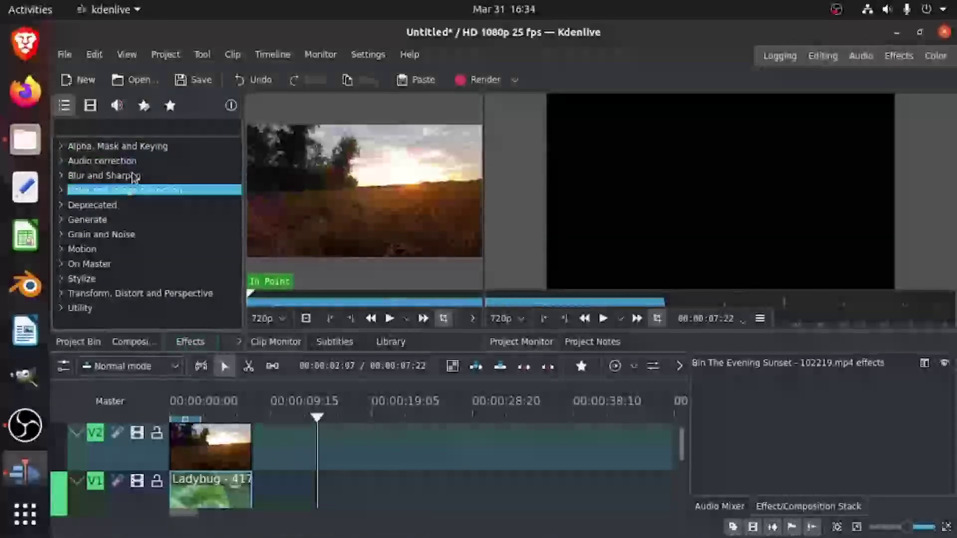
{"action": "type", "text": "trans"}
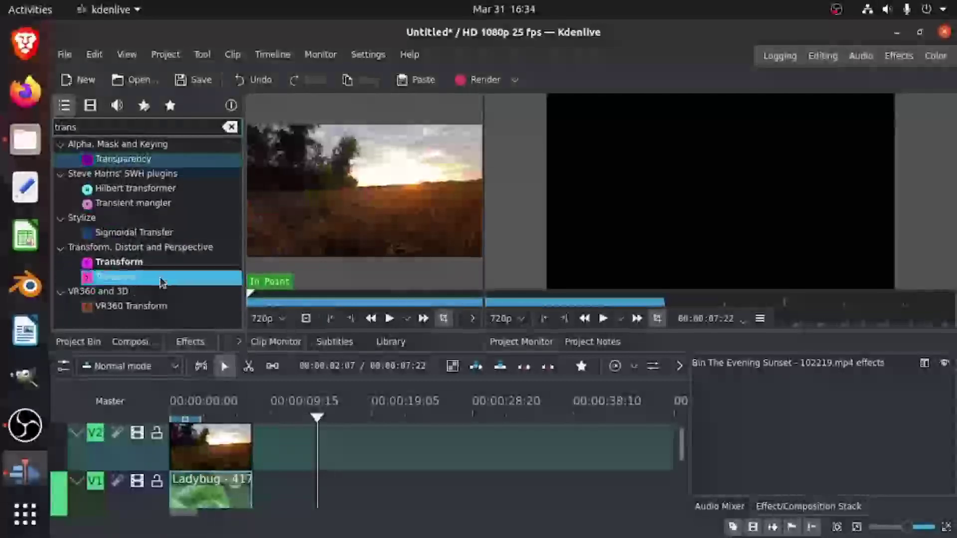
{"action": "left_click", "coordinate": [170, 265]}
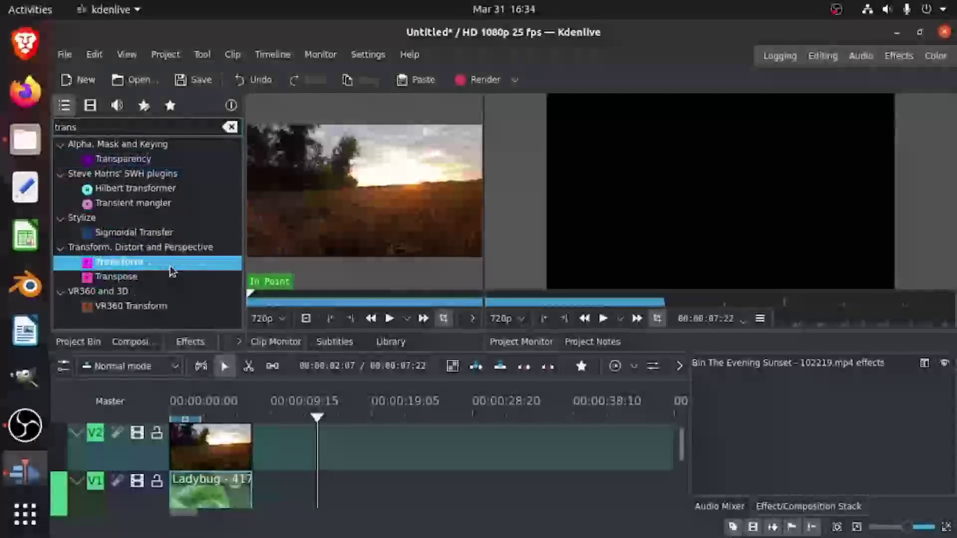
{"action": "right_click", "coordinate": [209, 439]}
{"action": "mouse_move", "coordinate": [223, 427]}
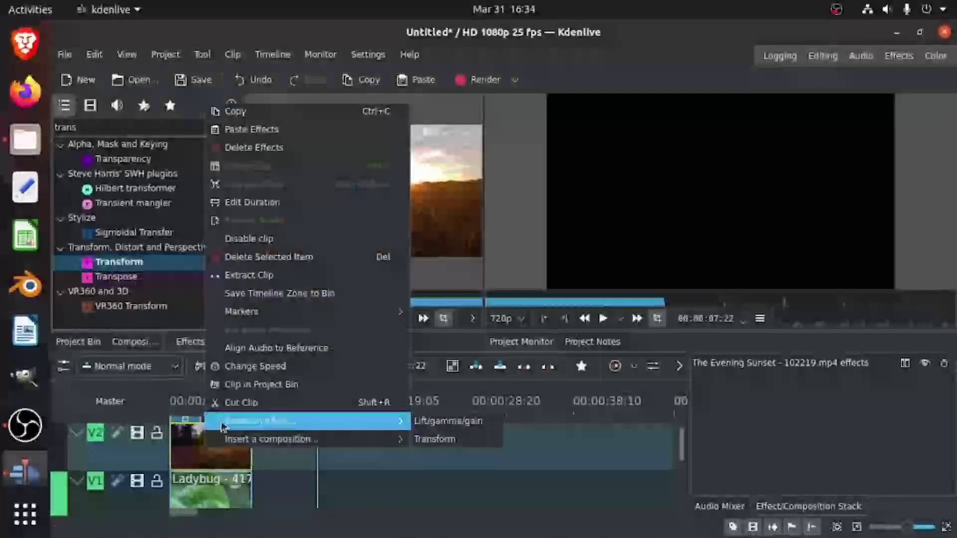
{"action": "left_click", "coordinate": [478, 443]}
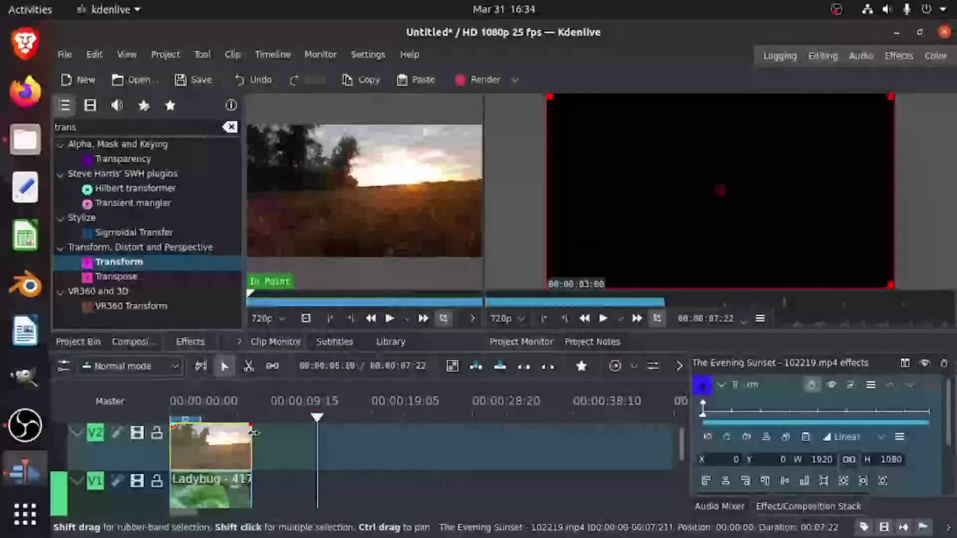
{"action": "left_click_drag", "start_coordinate": [317, 418], "coordinate": [206, 420]}
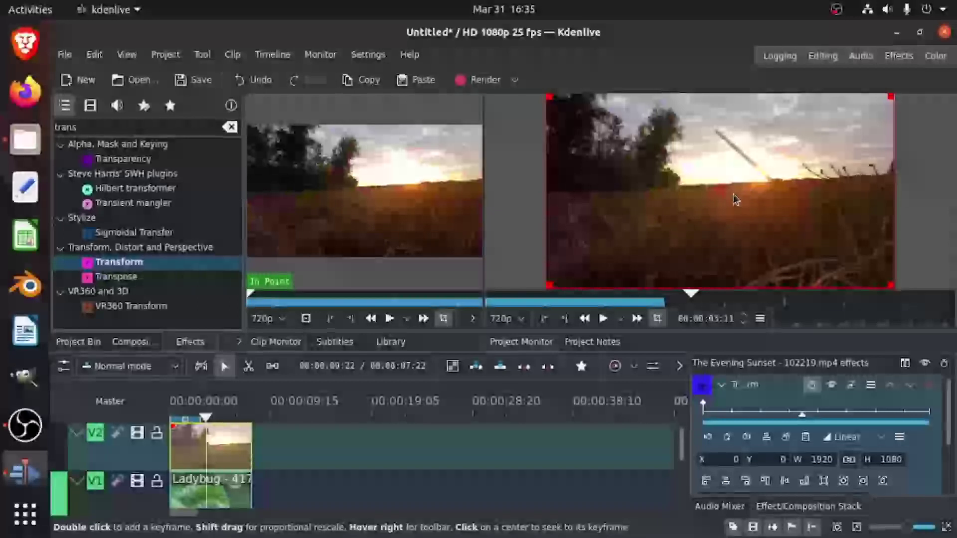
Resize the sunset picture into a wide strip at the upper right of the frame.
{"action": "scroll", "coordinate": [710, 403], "scroll_direction": "down", "scroll_amount": 3}
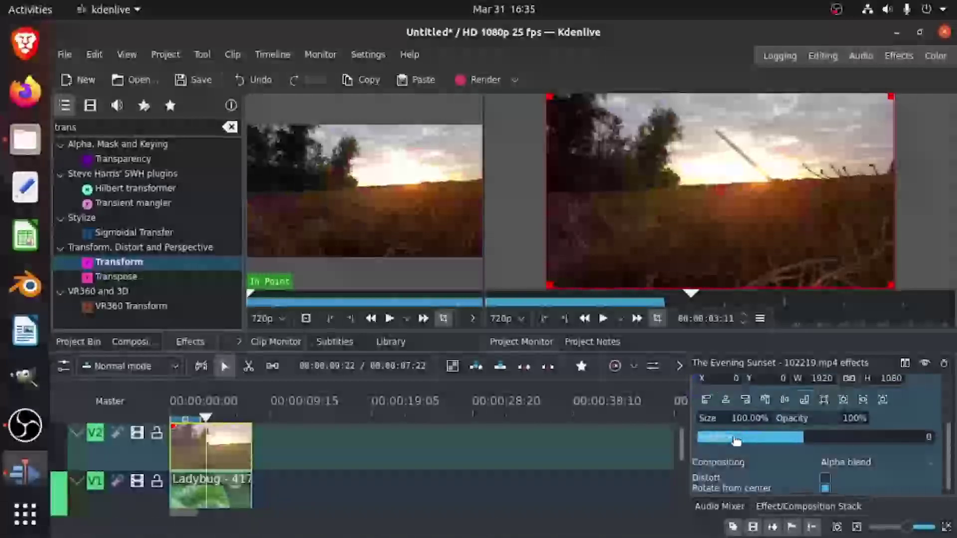
{"action": "left_click_drag", "start_coordinate": [549, 287], "coordinate": [731, 187]}
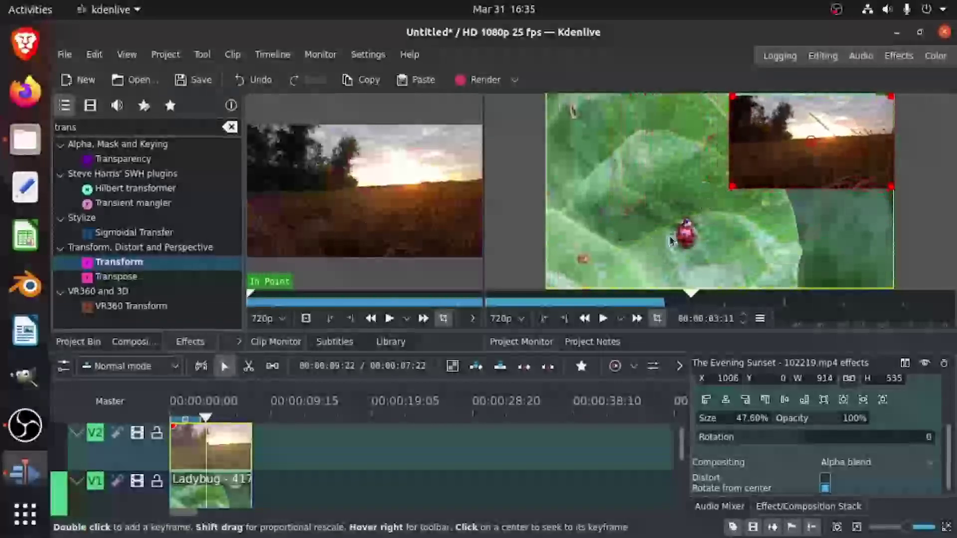
{"action": "left_click", "coordinate": [205, 494]}
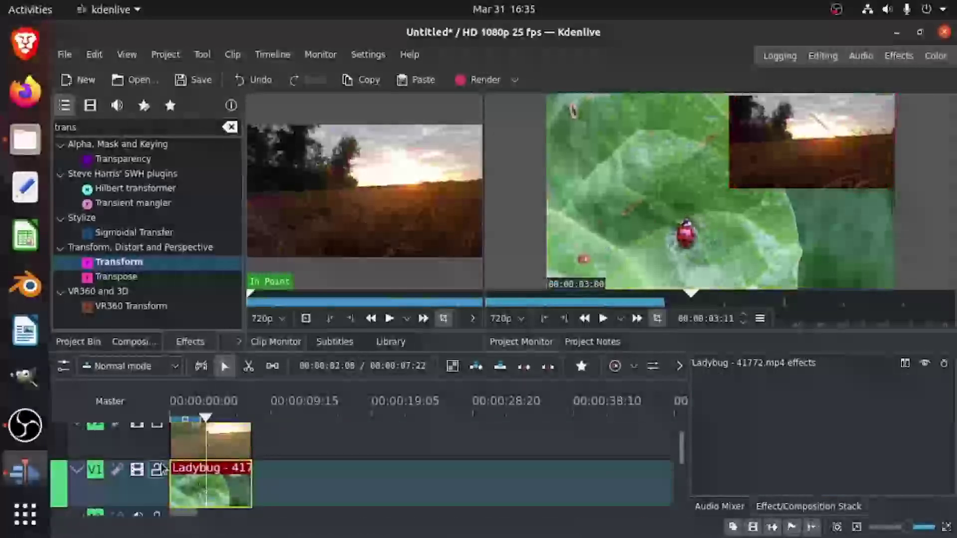
{"action": "left_click", "coordinate": [214, 441]}
{"action": "left_click_drag", "start_coordinate": [739, 188], "coordinate": [629, 188]}
Try 54% opacity on the sunset overlay, then restore full opacity and zero rotation.
{"action": "scroll", "coordinate": [743, 454], "scroll_direction": "down", "scroll_amount": 3}
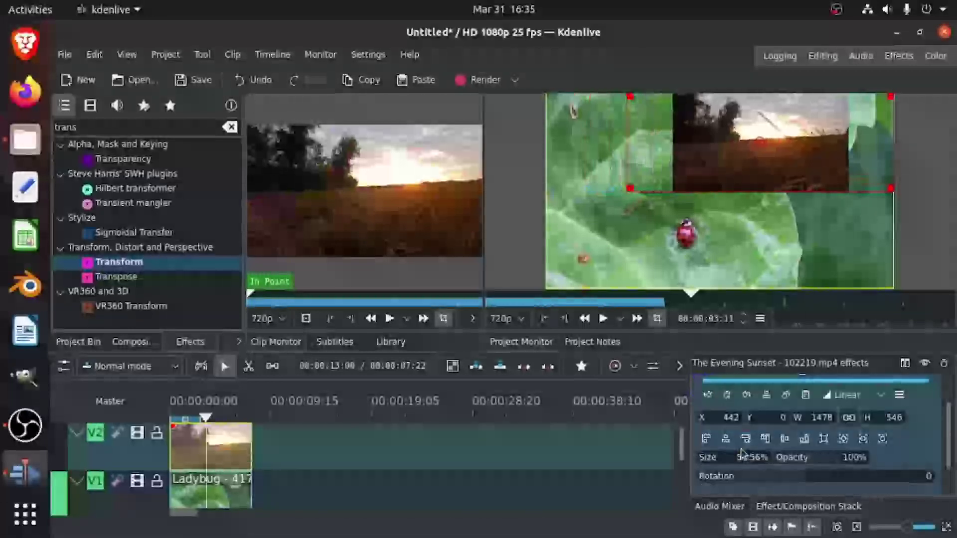
{"action": "left_click_drag", "start_coordinate": [833, 422], "coordinate": [812, 419]}
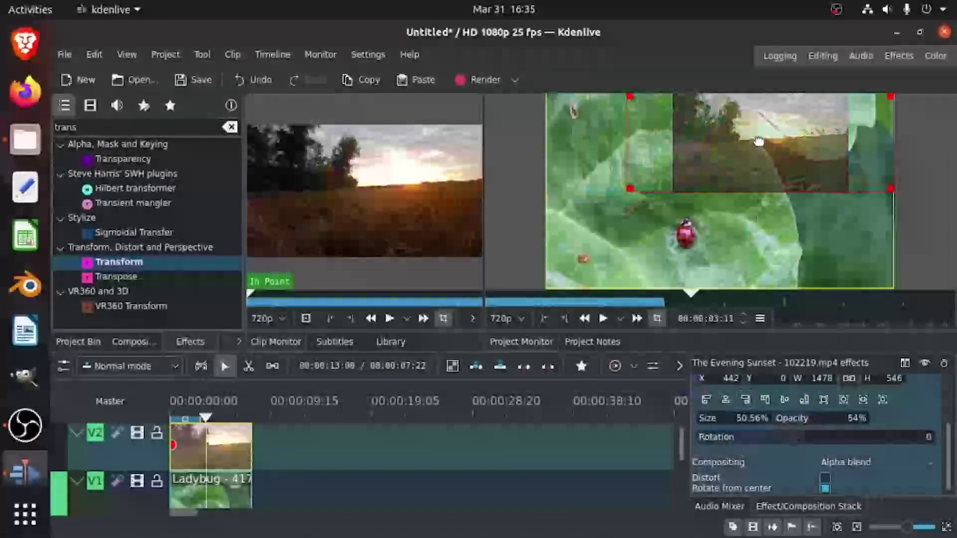
{"action": "double_click", "coordinate": [813, 422]}
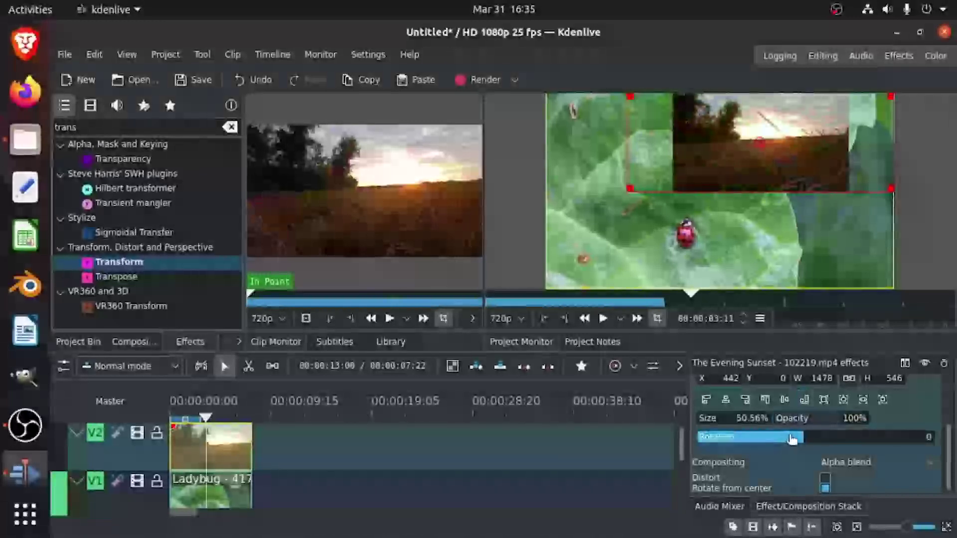
{"action": "scroll", "coordinate": [792, 438], "scroll_direction": "down", "scroll_amount": 2}
{"action": "scroll", "coordinate": [798, 437], "scroll_direction": "down", "scroll_amount": 20}
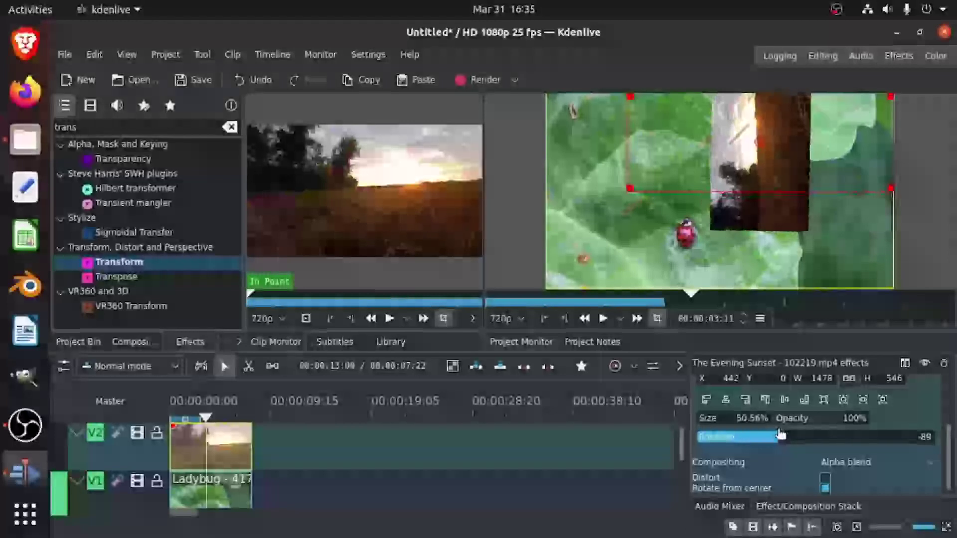
{"action": "scroll", "coordinate": [798, 432], "scroll_direction": "up", "scroll_amount": 20}
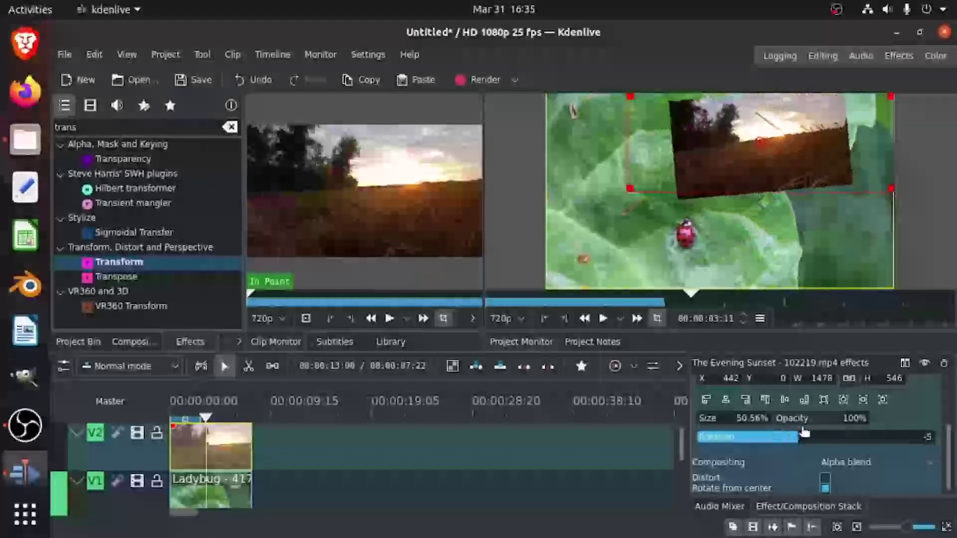
{"action": "scroll", "coordinate": [799, 433], "scroll_direction": "up", "scroll_amount": 2}
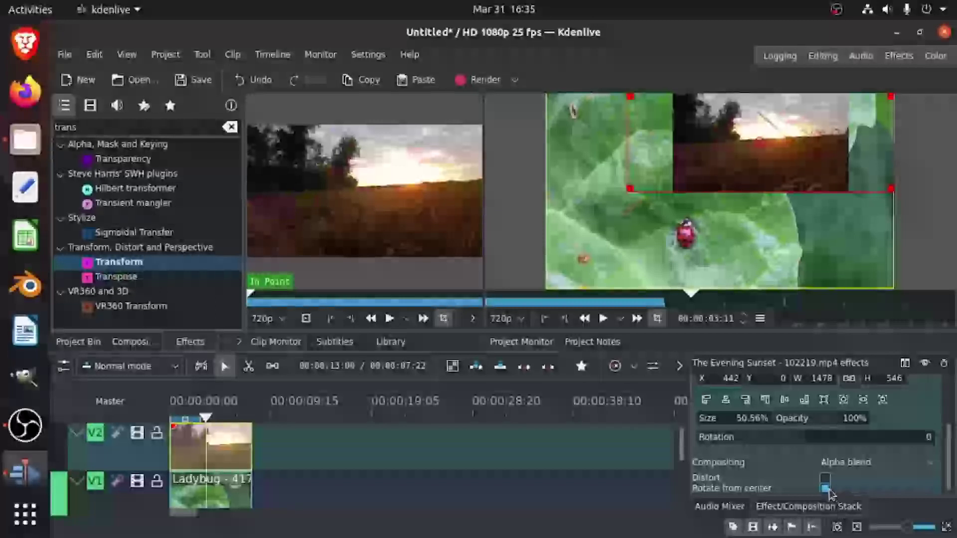
{"action": "scroll", "coordinate": [824, 484], "scroll_direction": "up", "scroll_amount": 4}
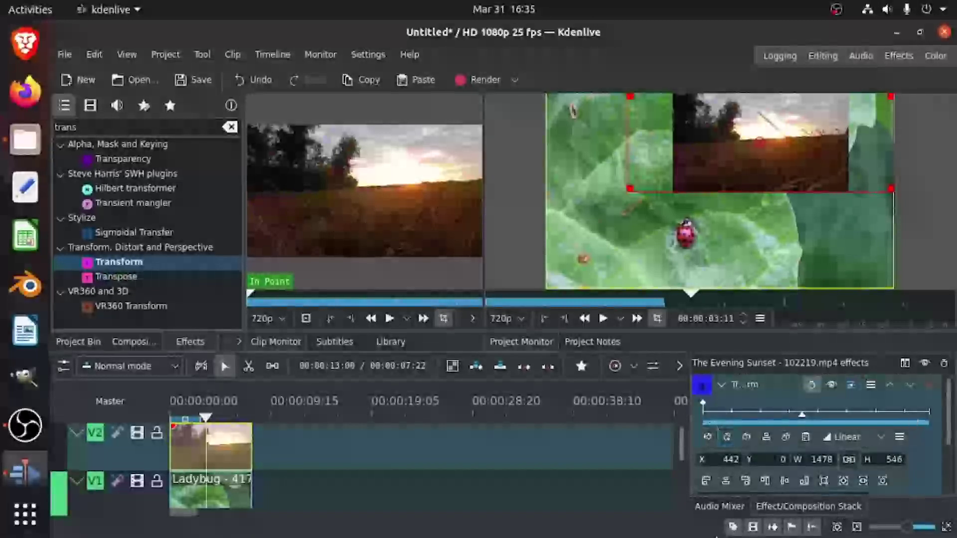
Nudge the sunset overlay down-right and add Transform to Ladybug, undoing an accidental Lift/Gamma/Gain.
{"action": "left_click_drag", "start_coordinate": [761, 146], "coordinate": [802, 179]}
{"action": "left_click", "coordinate": [204, 494]}
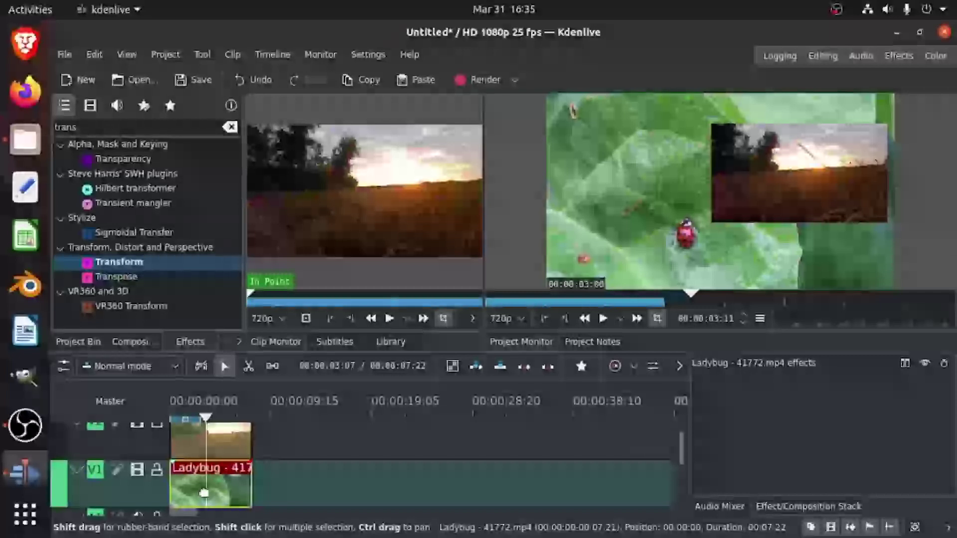
{"action": "right_click", "coordinate": [204, 493]}
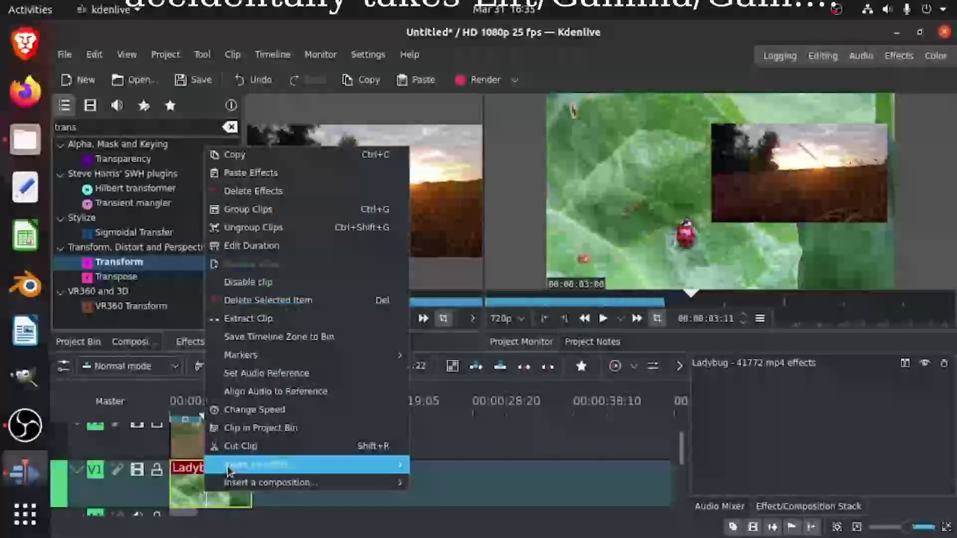
{"action": "mouse_move", "coordinate": [349, 465]}
{"action": "left_click", "coordinate": [430, 470]}
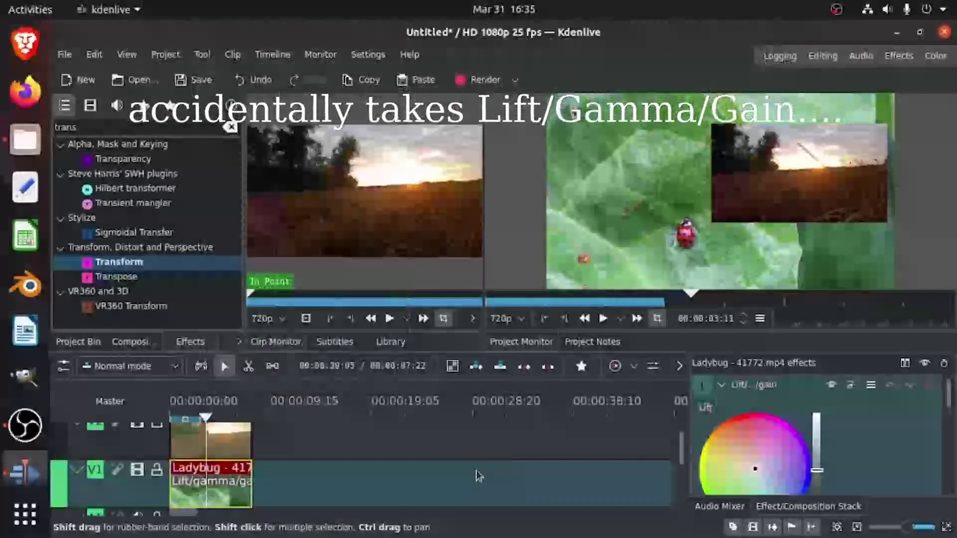
{"action": "key", "text": "ctrl+z"}
{"action": "right_click", "coordinate": [220, 493]}
{"action": "mouse_move", "coordinate": [325, 459]}
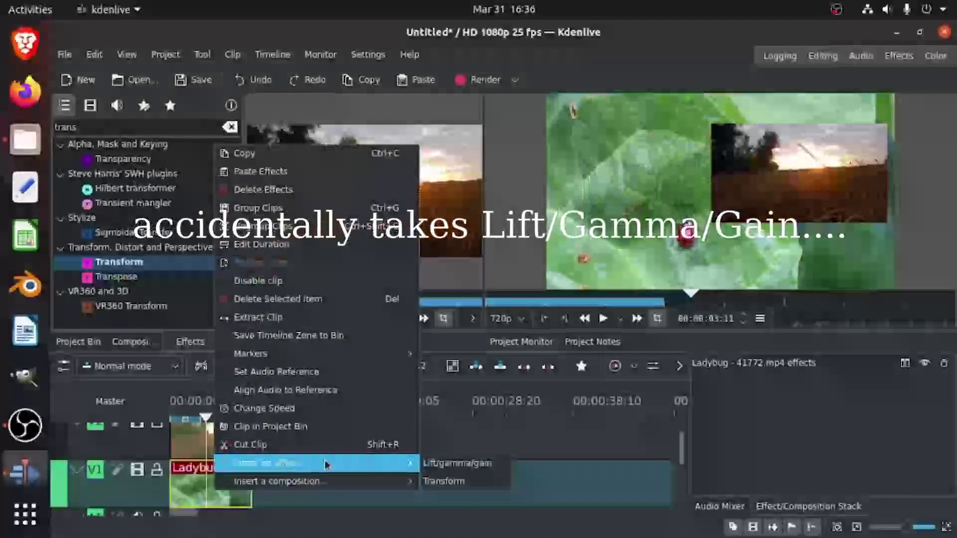
{"action": "left_click", "coordinate": [441, 483]}
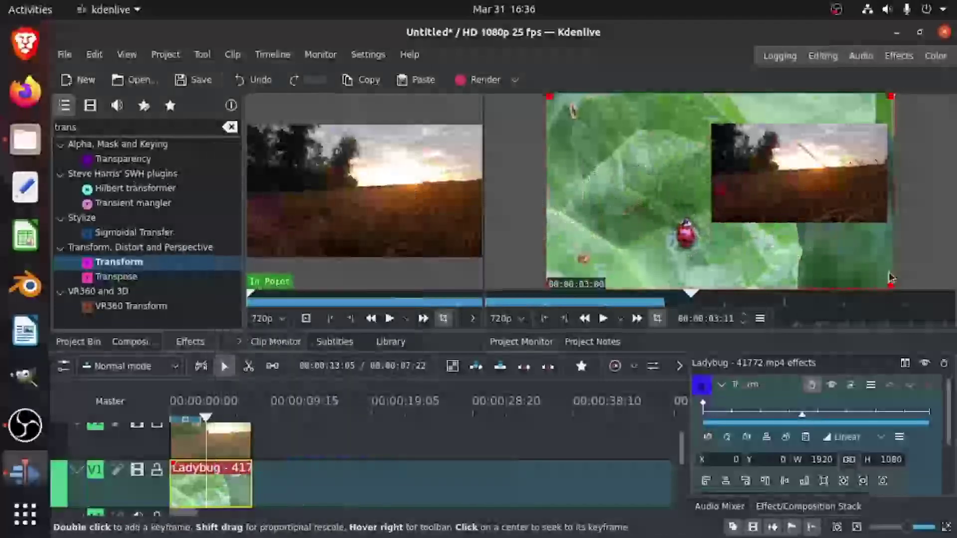
Shrink the ladybug picture into the lower left, ending at X -56, Y 94, 952×1529.
{"action": "left_click_drag", "start_coordinate": [892, 286], "coordinate": [706, 256]}
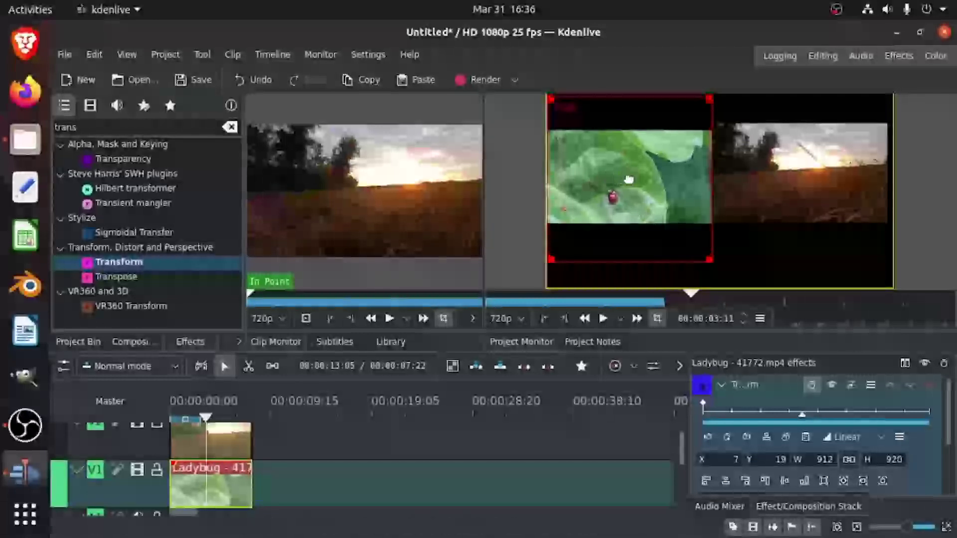
{"action": "left_click_drag", "start_coordinate": [625, 175], "coordinate": [623, 247]}
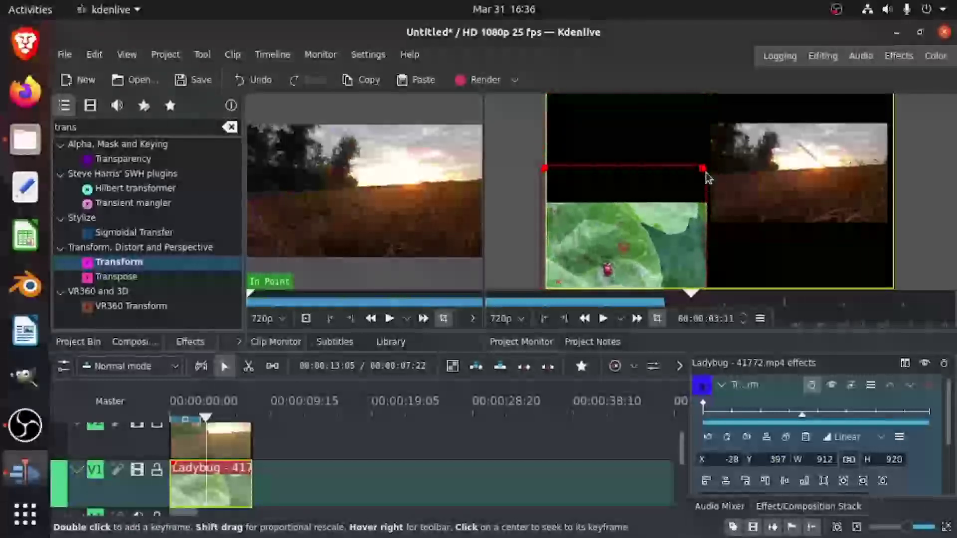
{"action": "left_click_drag", "start_coordinate": [702, 170], "coordinate": [711, 56]}
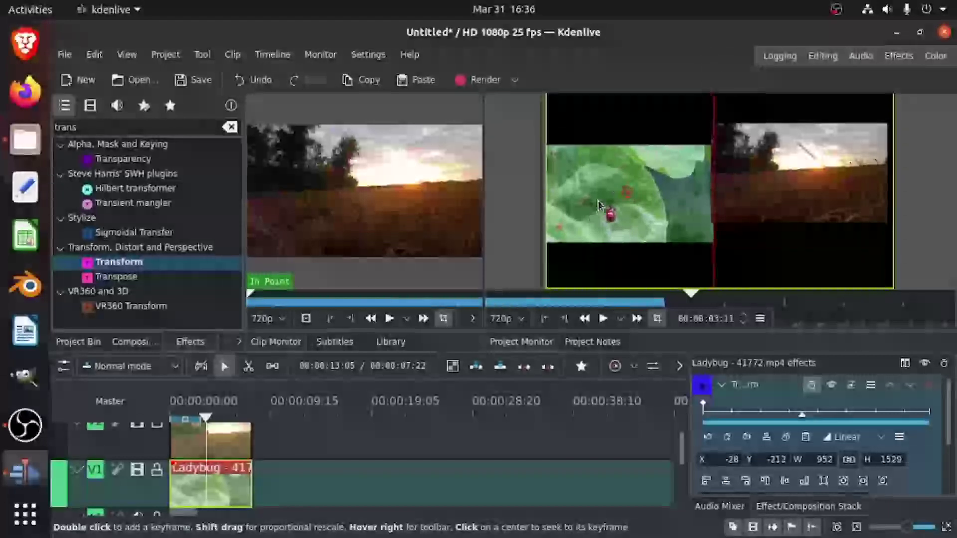
{"action": "left_click_drag", "start_coordinate": [630, 192], "coordinate": [632, 228]}
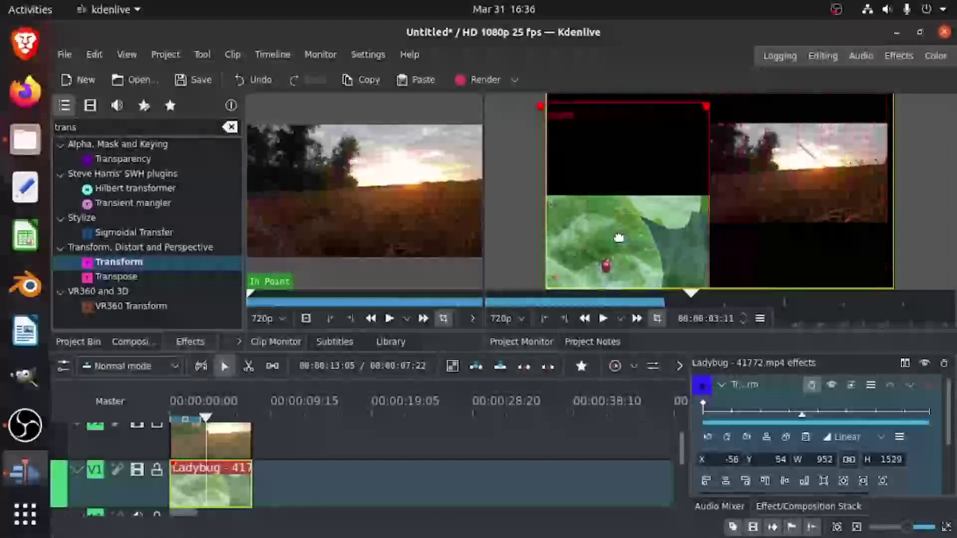
Move the sunset overlay to X -249, Y 11 at top left, then preview from the start.
{"action": "left_click", "coordinate": [219, 441]}
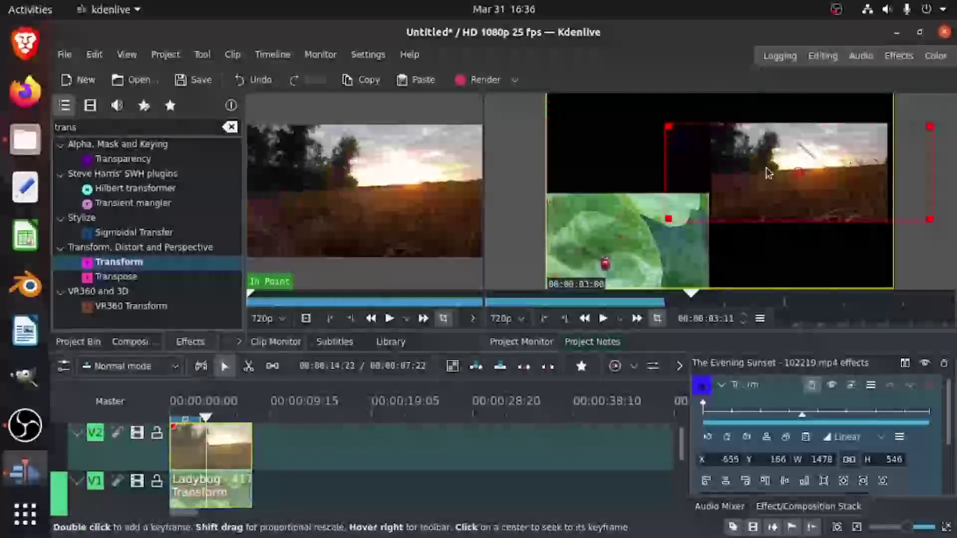
{"action": "left_click_drag", "start_coordinate": [794, 171], "coordinate": [631, 144]}
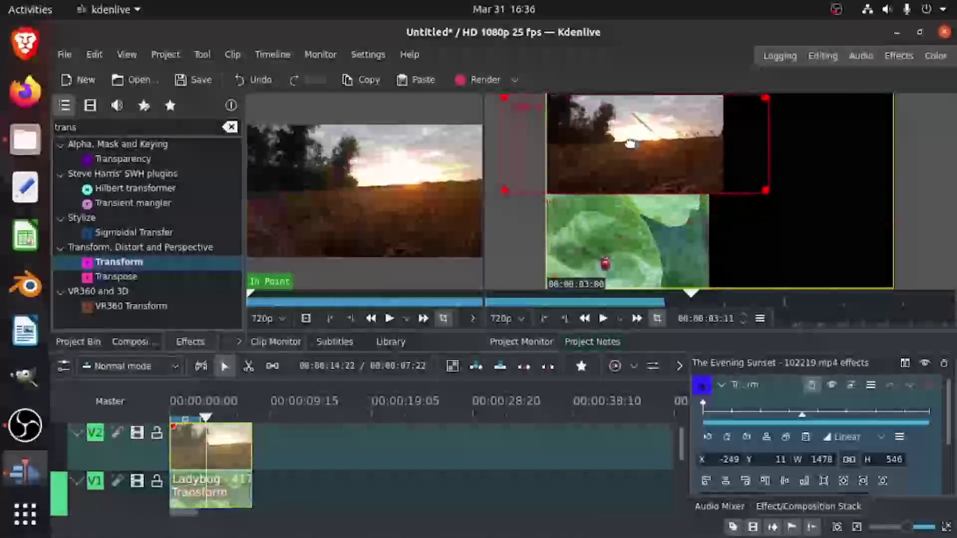
{"action": "key", "text": "Home"}
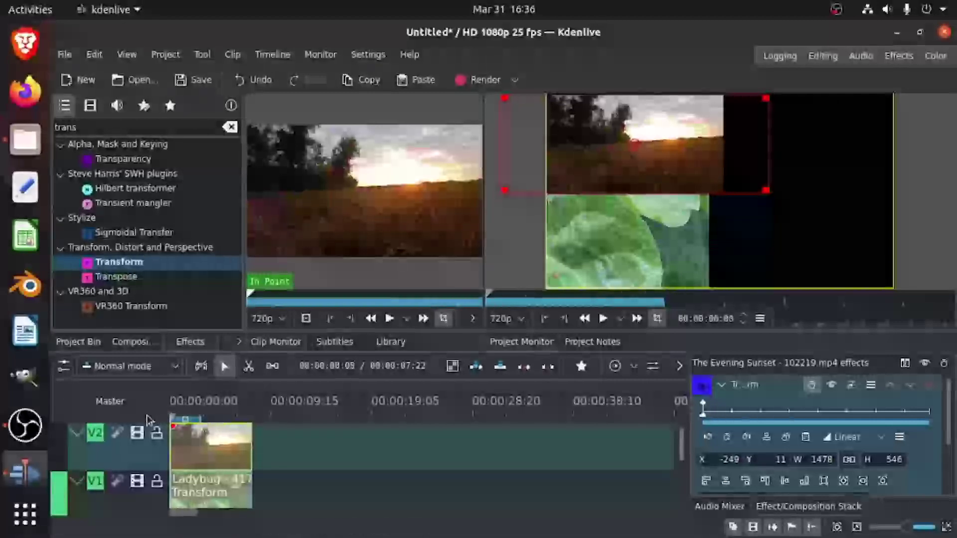
{"action": "key", "text": "space"}
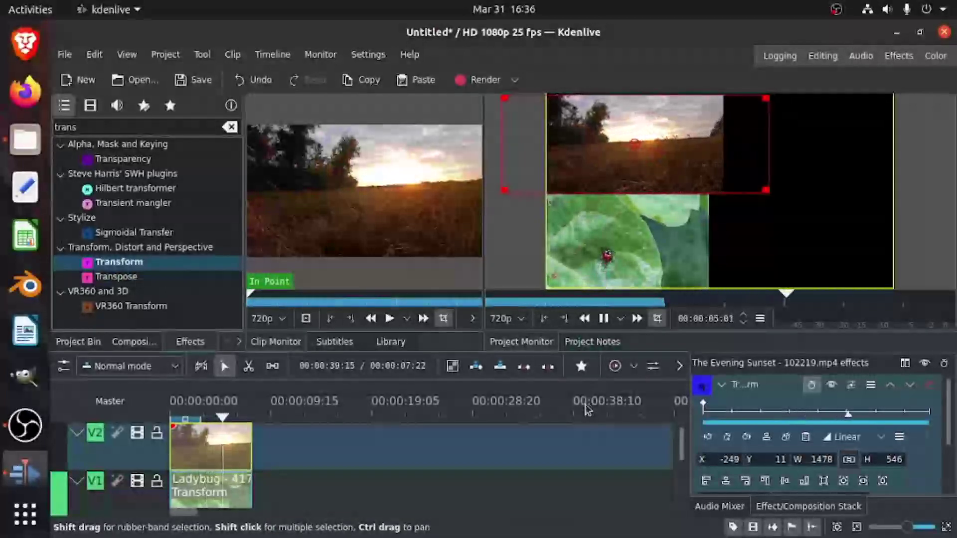
{"action": "key", "text": "space"}
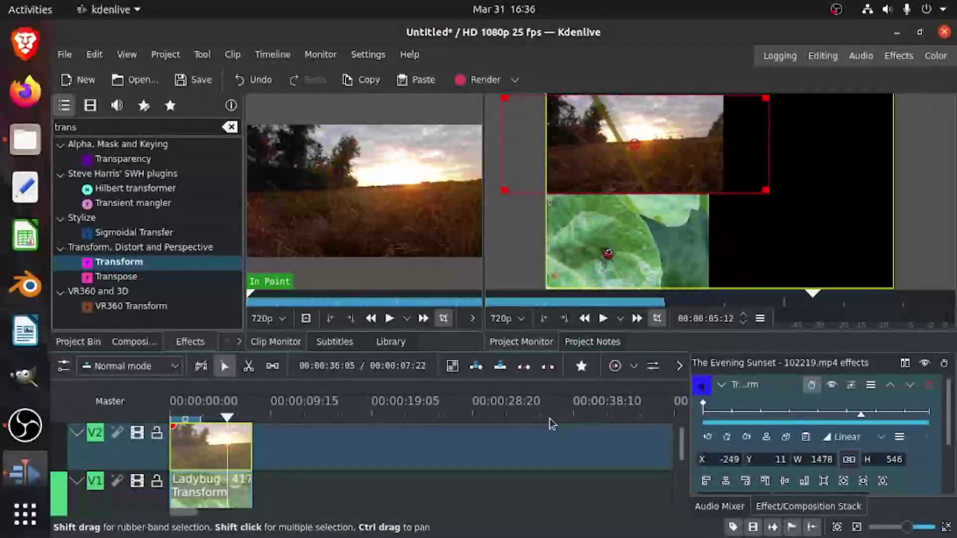